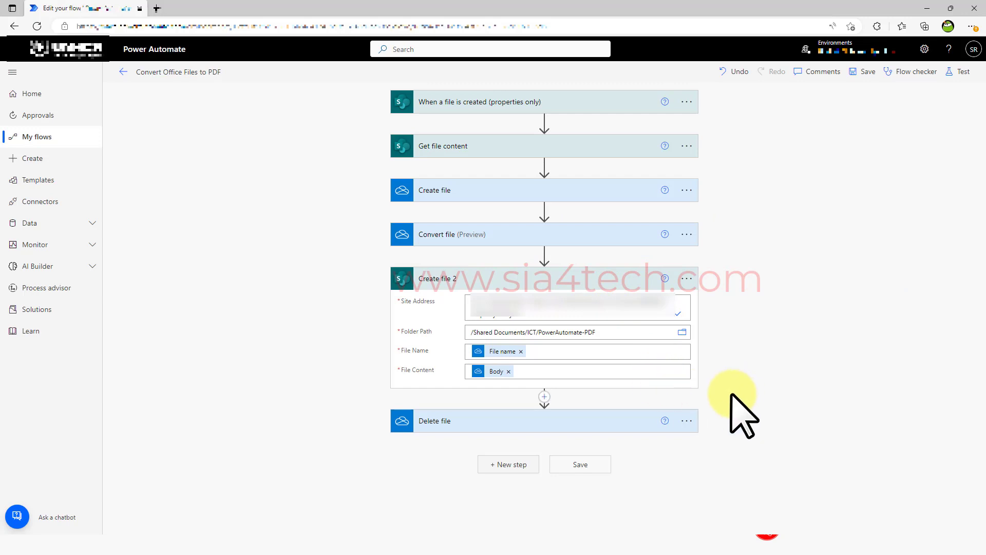
# Add SharePoint's Create sharing link action after the Delete file step
pyautogui.click(508, 465)
pyautogui.write('create sharing link')
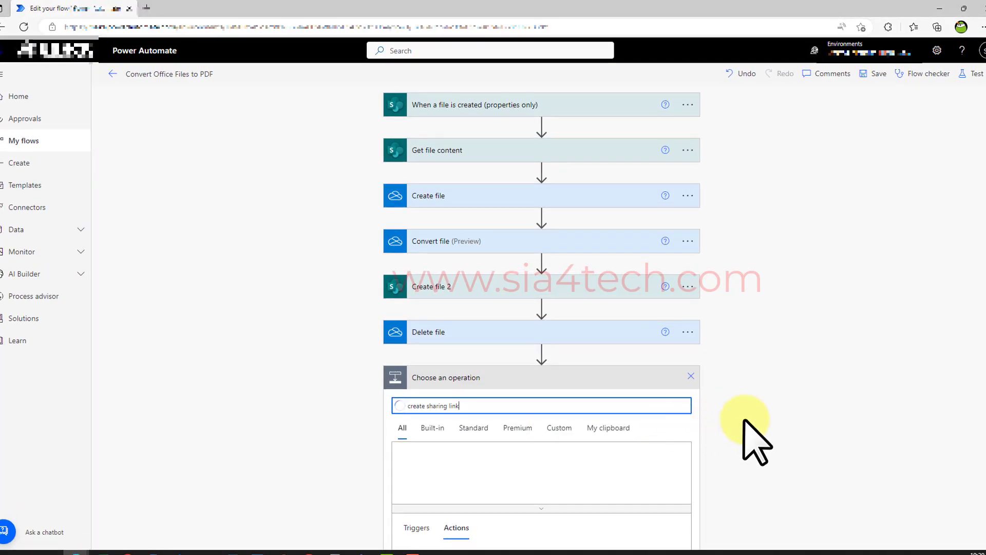
pyautogui.scroll(-5, 744, 420)
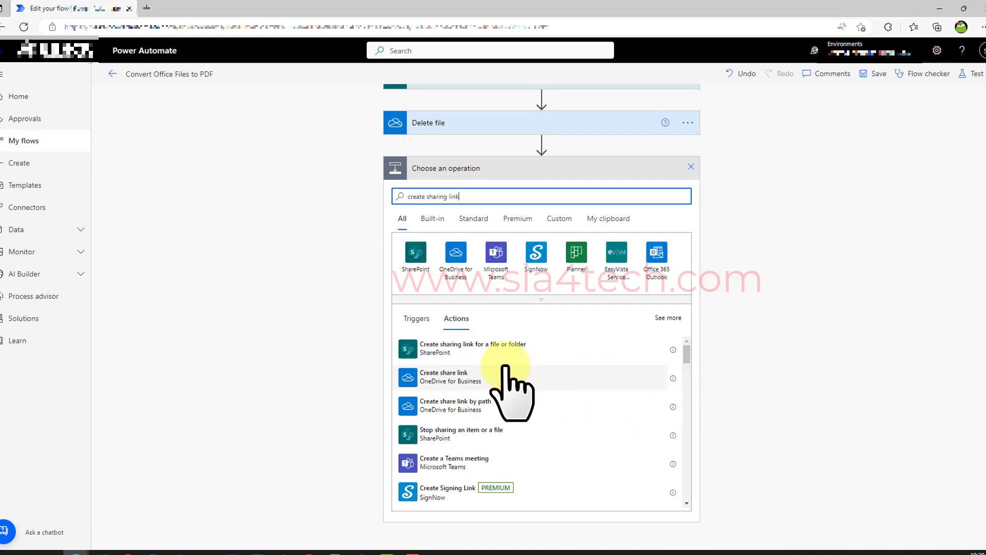
pyautogui.click(462, 348)
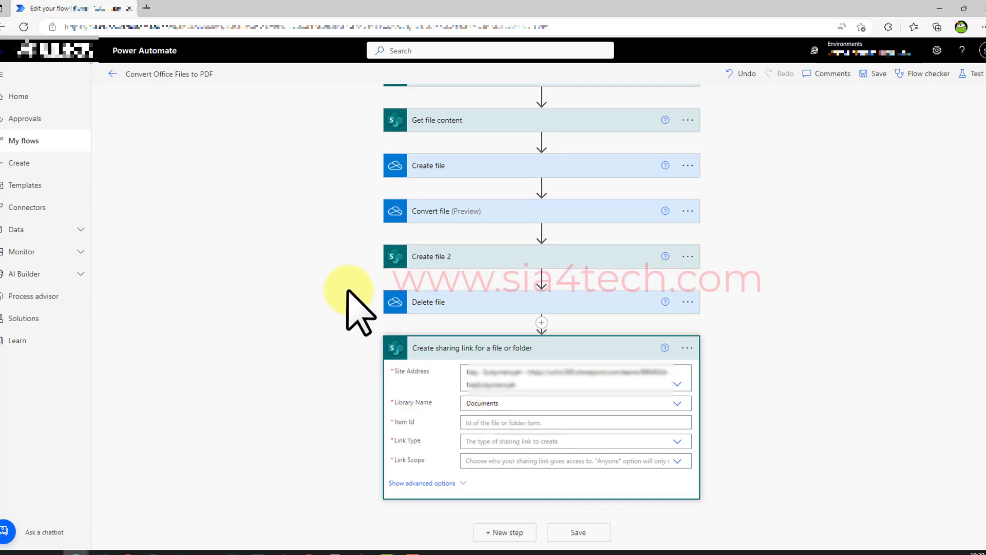
# Set Item Id to Create file 2's ItemId, link type View and edit, scope People in your organization
pyautogui.click(501, 423)
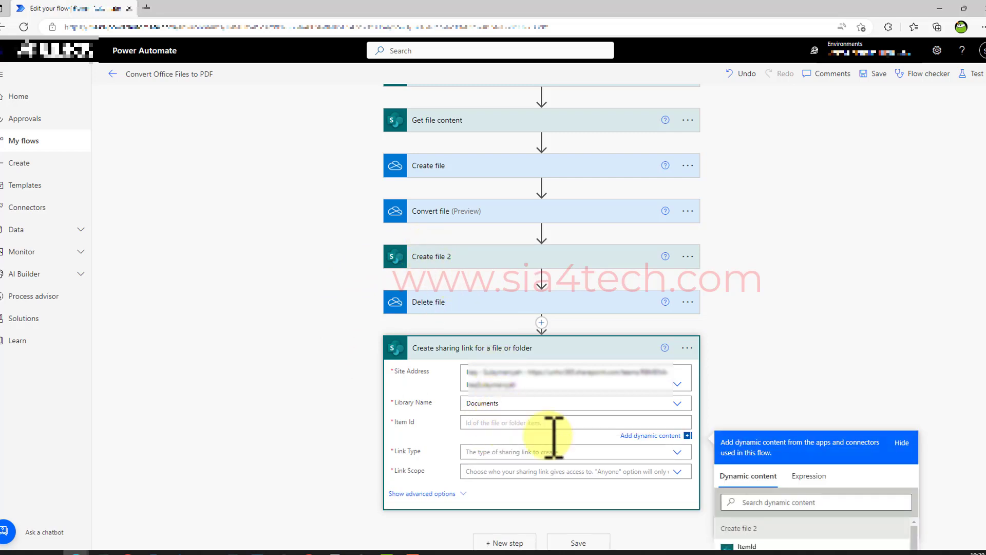
pyautogui.scroll(-3, 759, 437)
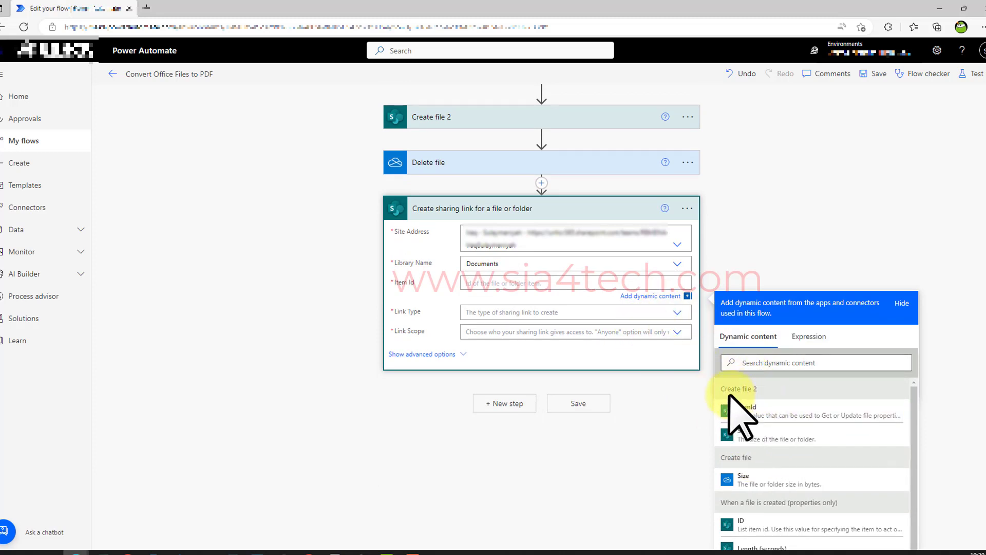
pyautogui.moveTo(755, 392); pyautogui.dragTo(740, 391)
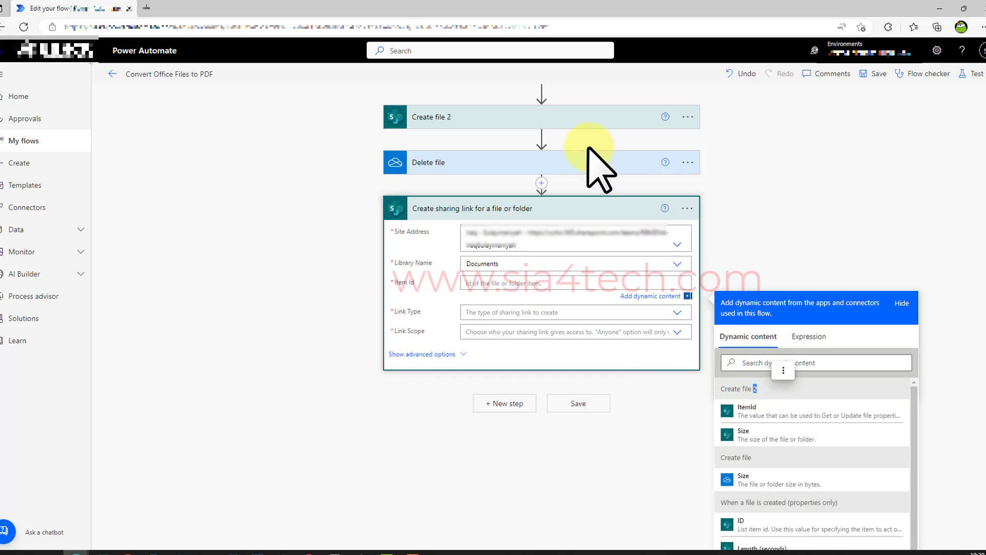
pyautogui.click(750, 413)
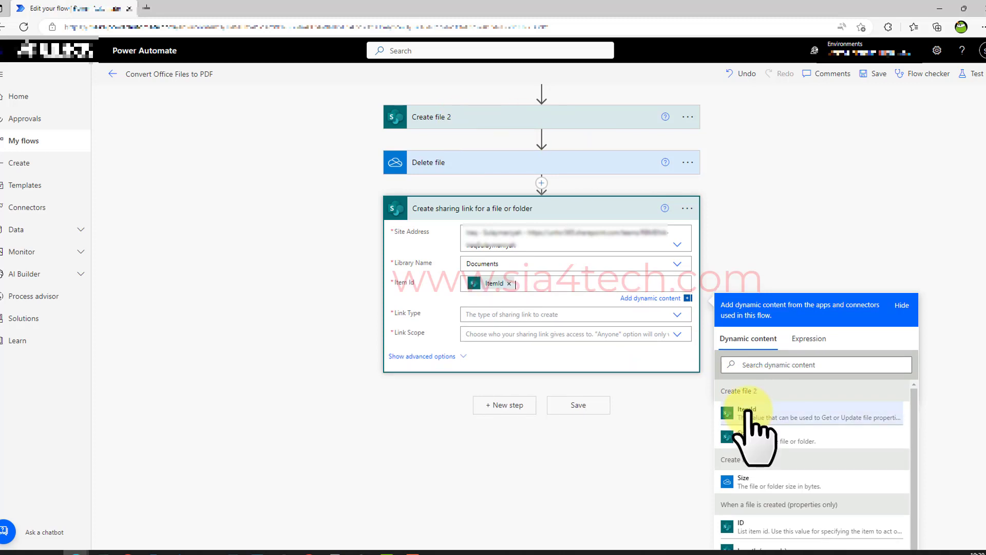
pyautogui.click(562, 316)
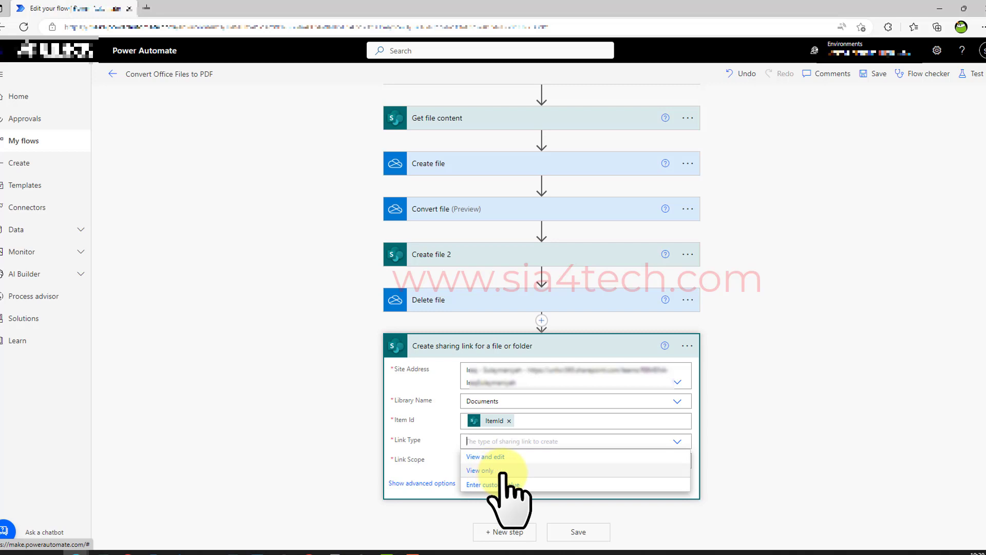
pyautogui.click(491, 456)
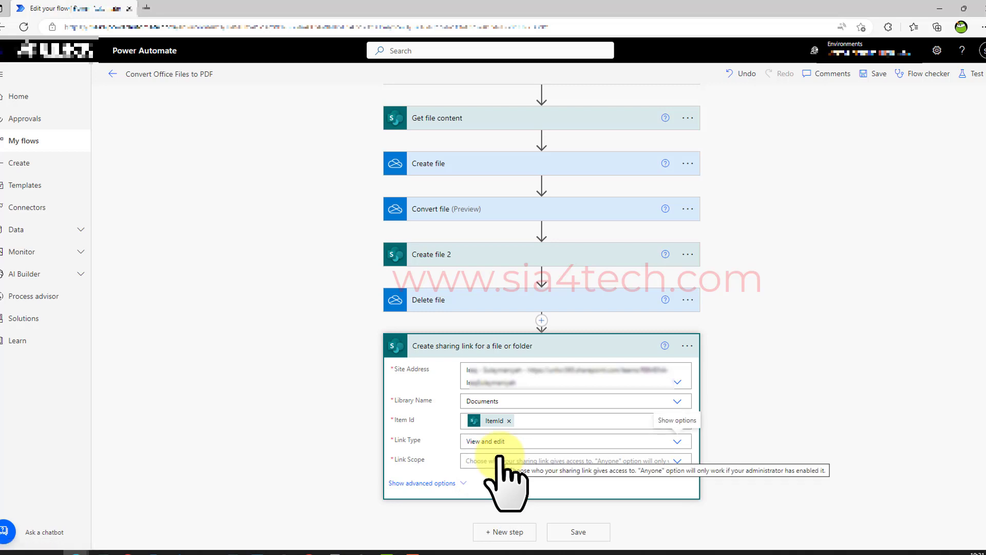
pyautogui.click(523, 462)
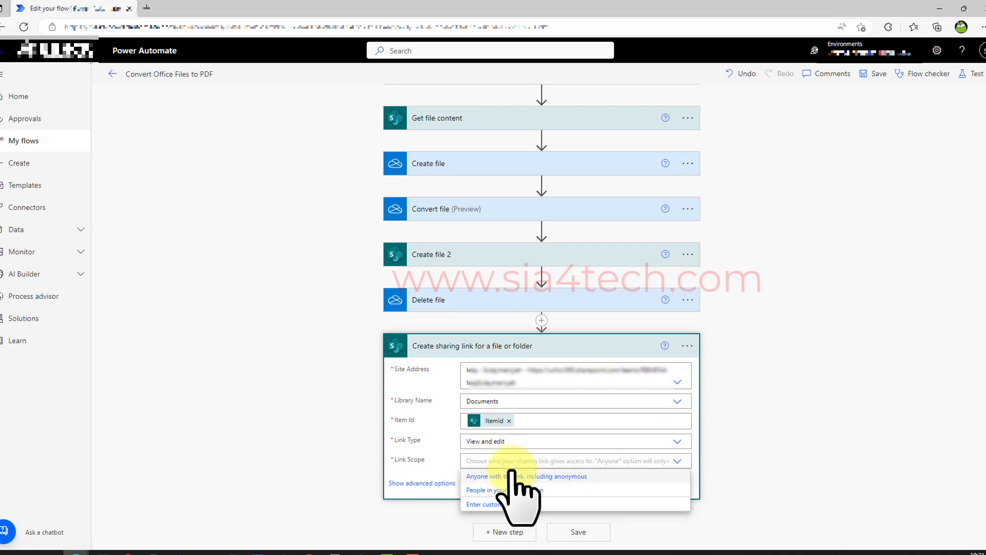
pyautogui.click(542, 490)
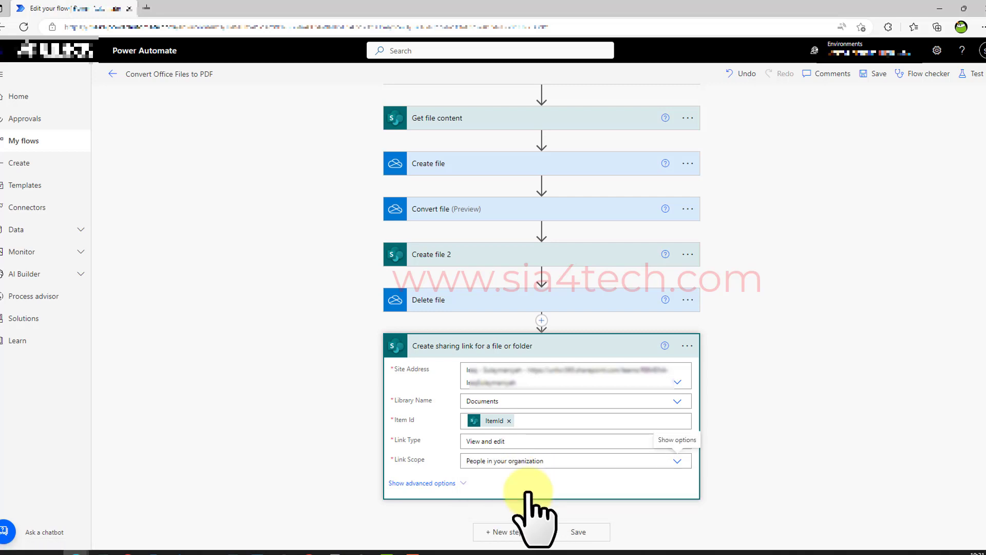
# Add an Initialize variable step named File link of type String
pyautogui.click(517, 534)
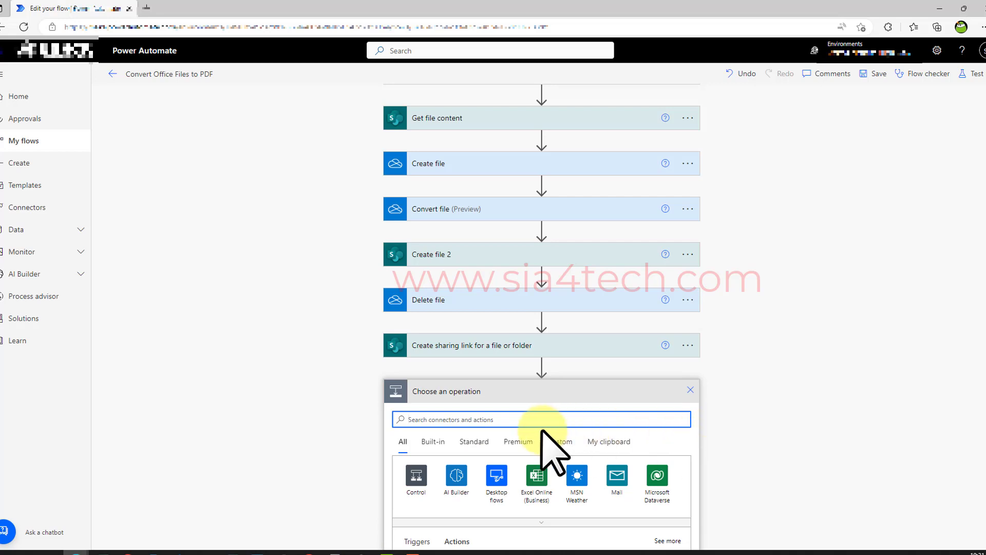
pyautogui.write('variable')
pyautogui.scroll(-4, 765, 414)
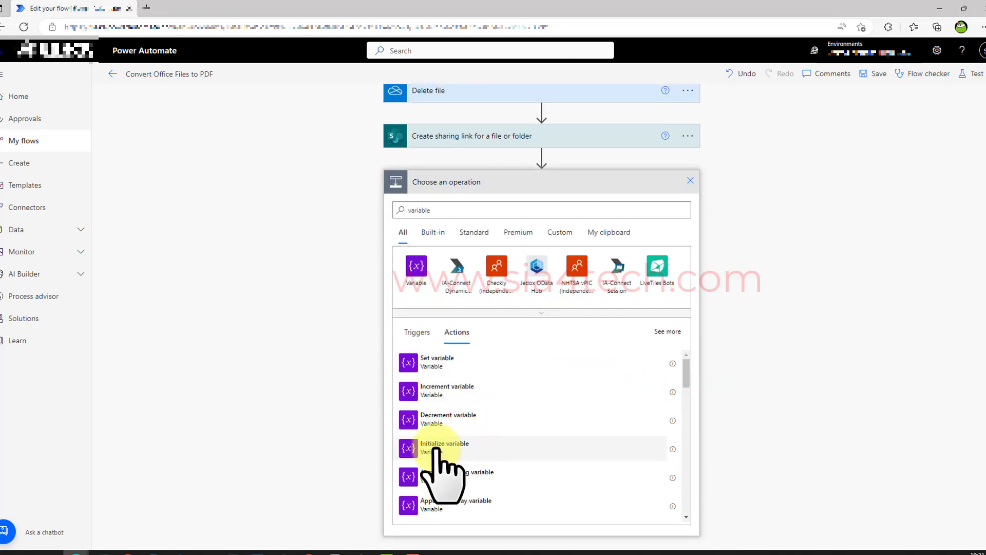
pyautogui.click(435, 448)
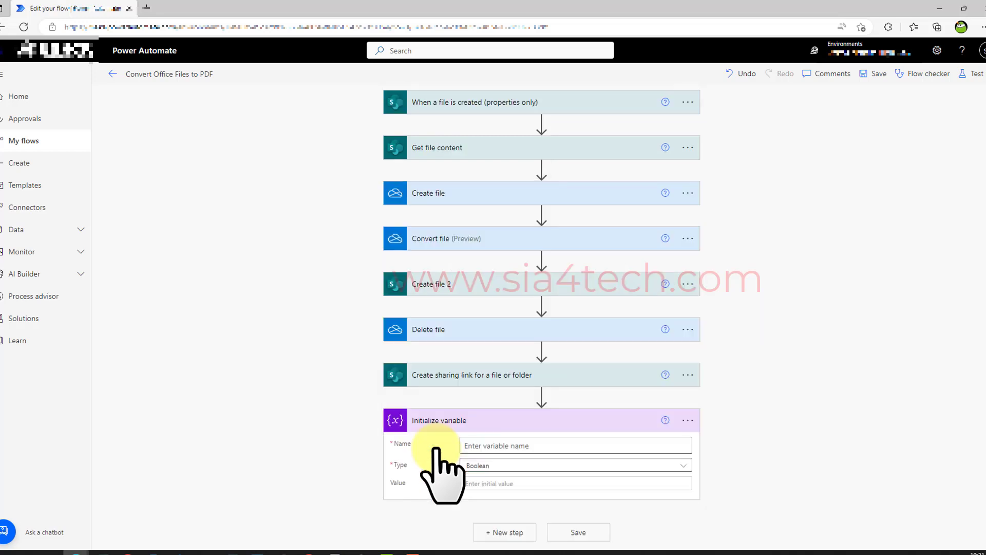
pyautogui.click(548, 445)
pyautogui.write('File link')
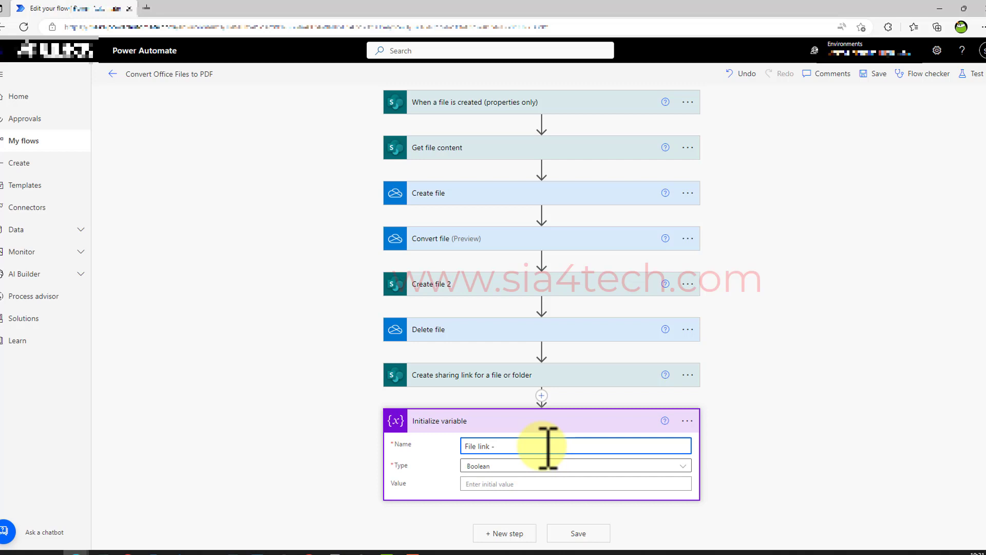
pyautogui.click(499, 464)
pyautogui.click(479, 411)
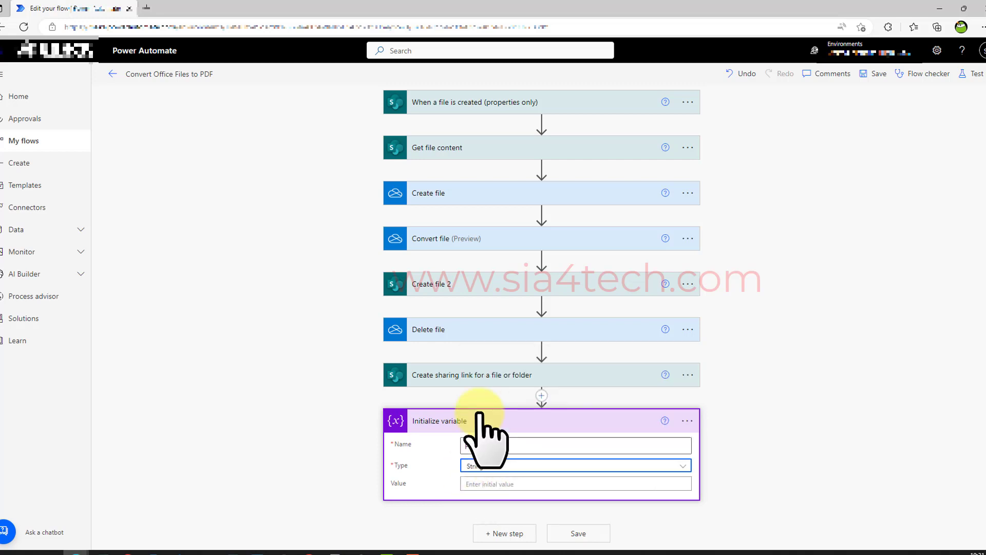
# Set its value to an HTML anchor with Sharing Link as href and Create file 2's Name as text
pyautogui.click(491, 483)
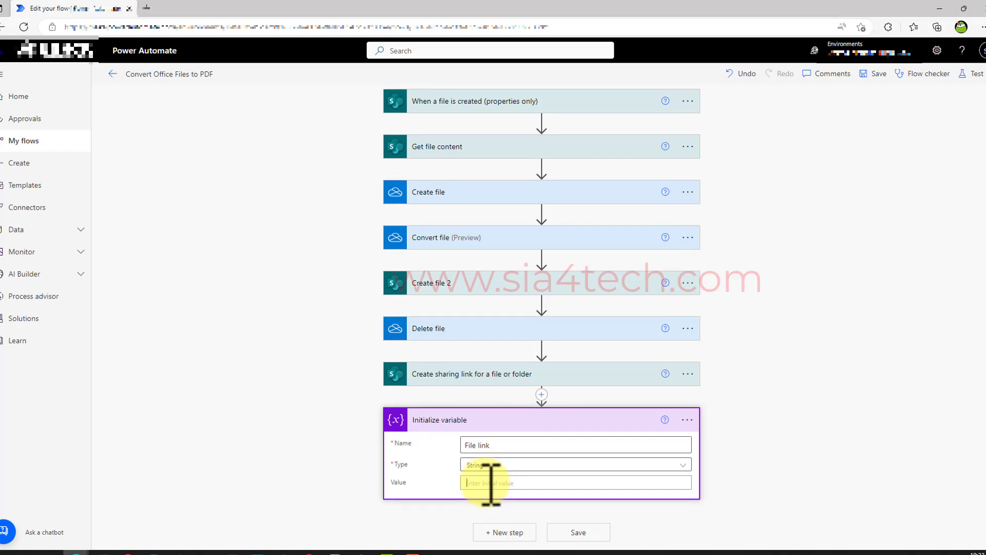
pyautogui.write('<a href="Url"> File name </a>')
pyautogui.scroll(-3, 633, 440)
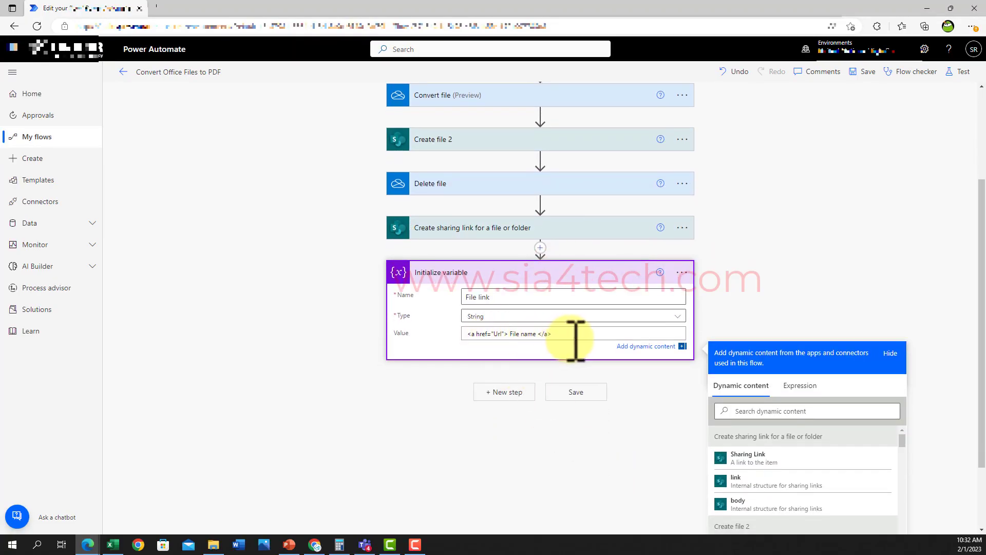
pyautogui.doubleClick(497, 334)
pyautogui.press('BackSpace')
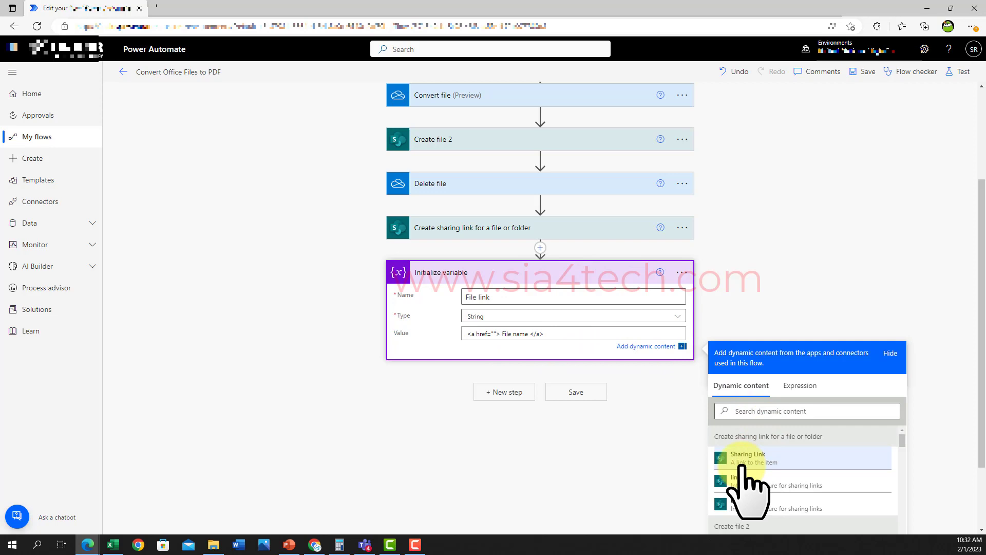
pyautogui.click(794, 469)
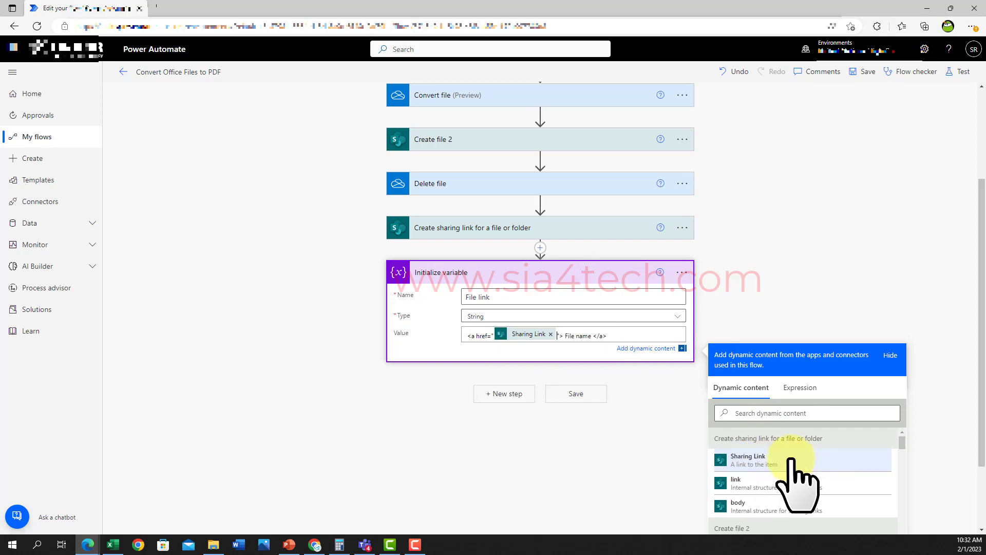
pyautogui.moveTo(565, 335); pyautogui.dragTo(594, 334)
pyautogui.press('BackSpace')
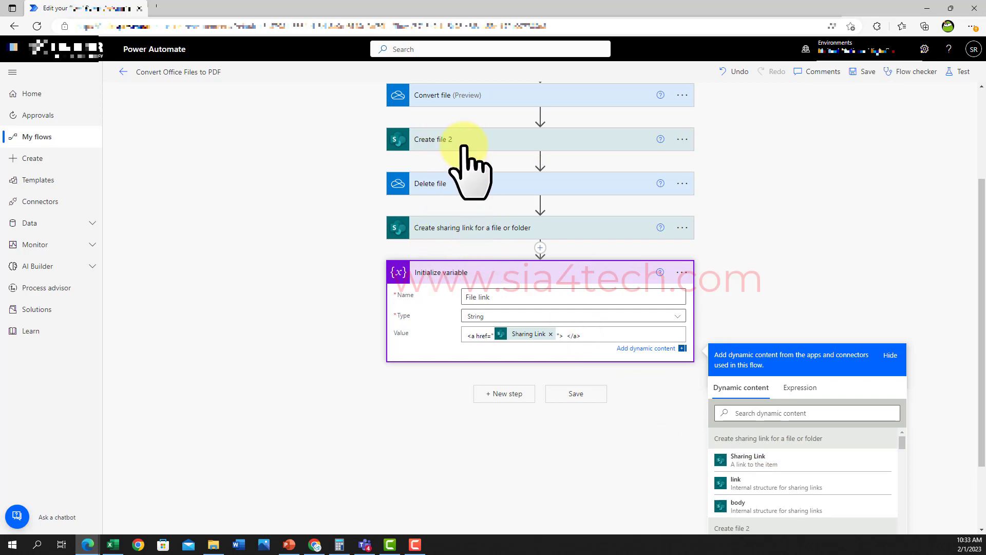
pyautogui.scroll(-3, 770, 462)
pyautogui.click(770, 463)
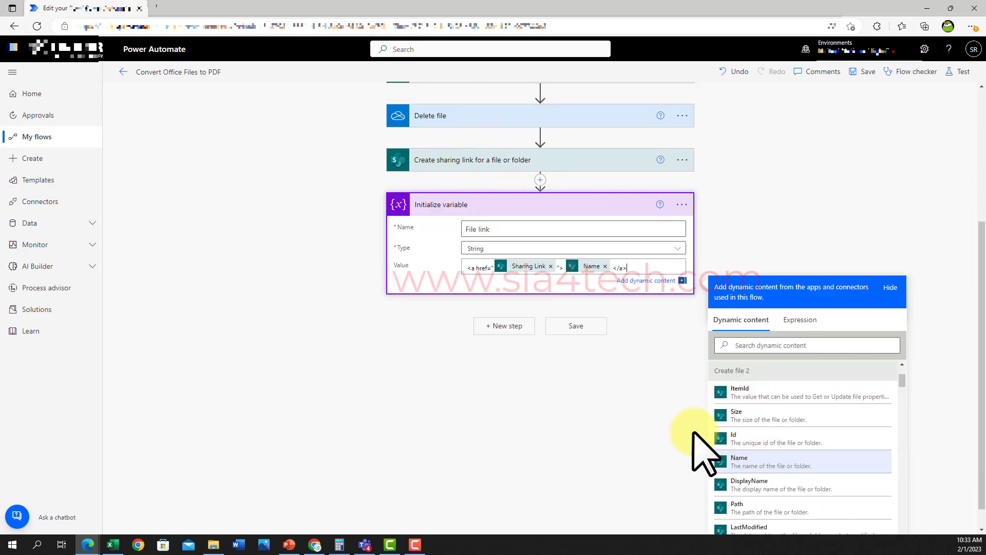
pyautogui.click(532, 384)
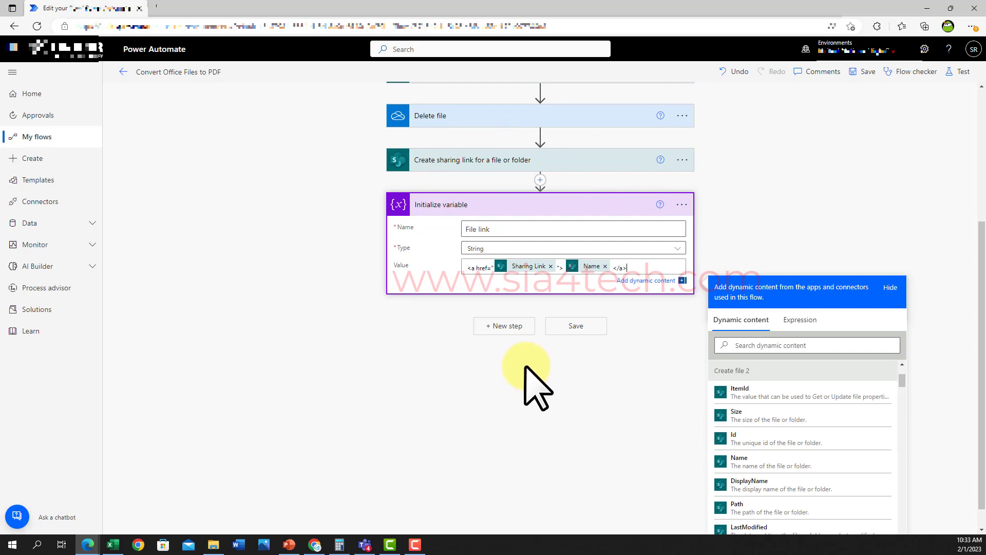
# Add a Send an email (V2) step addressed to the suggested recipient
pyautogui.click(505, 327)
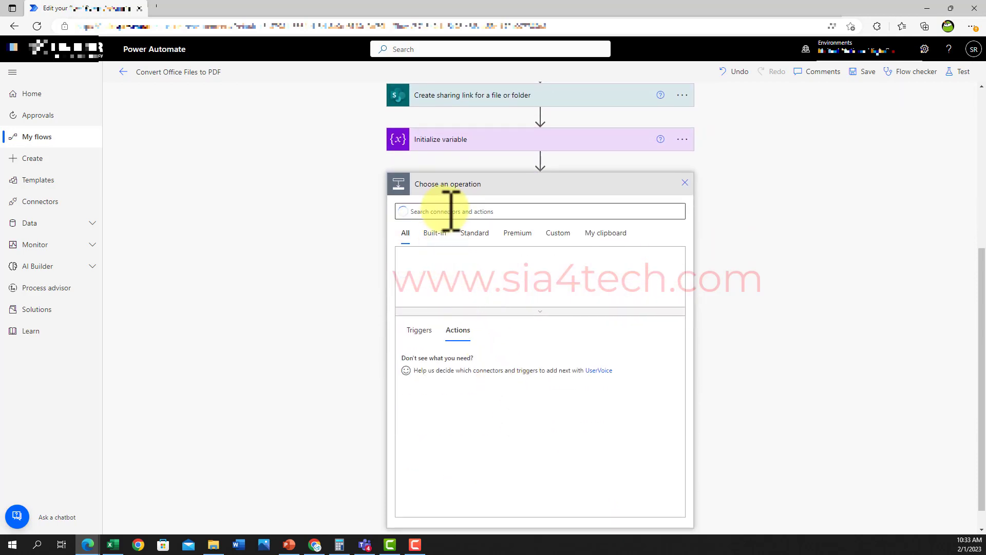
pyautogui.click(451, 211)
pyautogui.write('send an email')
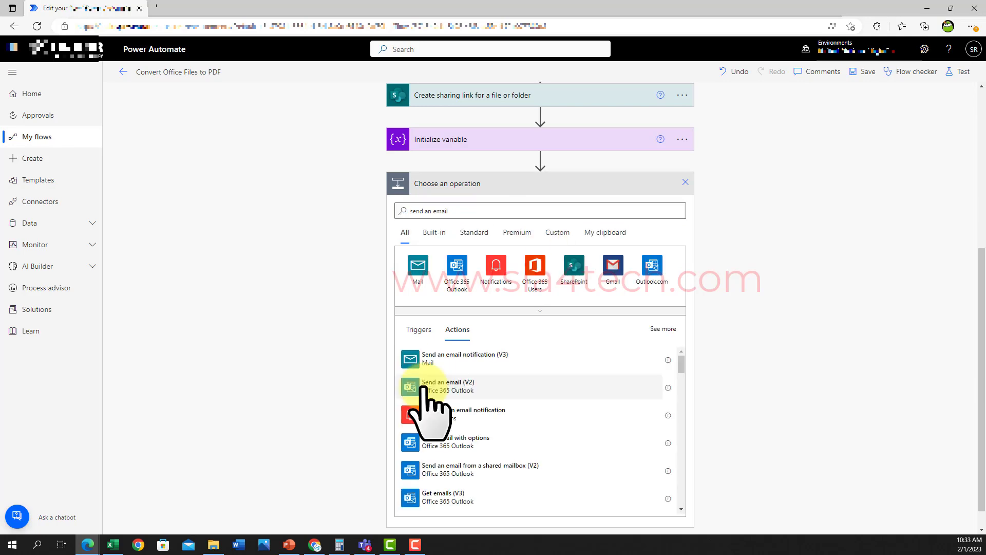
pyautogui.click(426, 388)
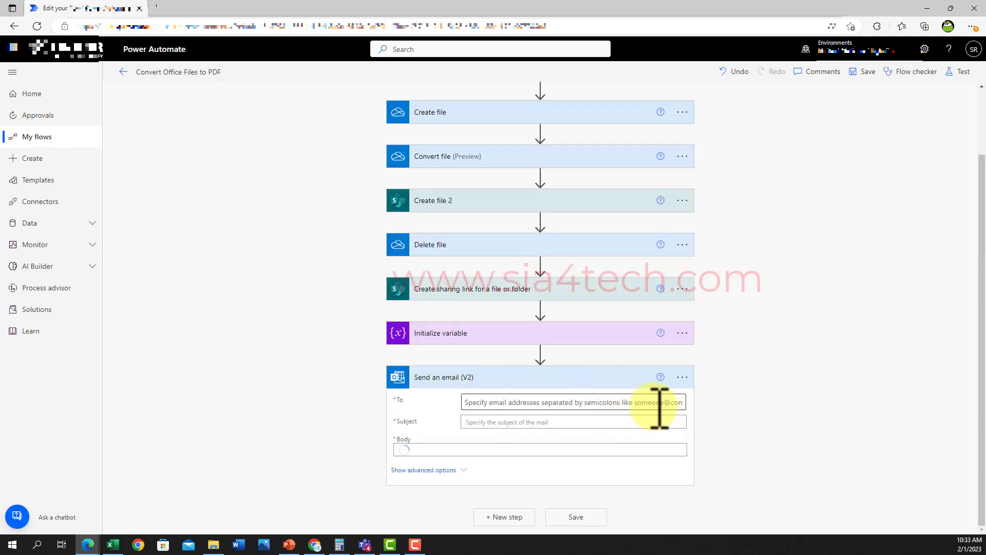
pyautogui.click(526, 402)
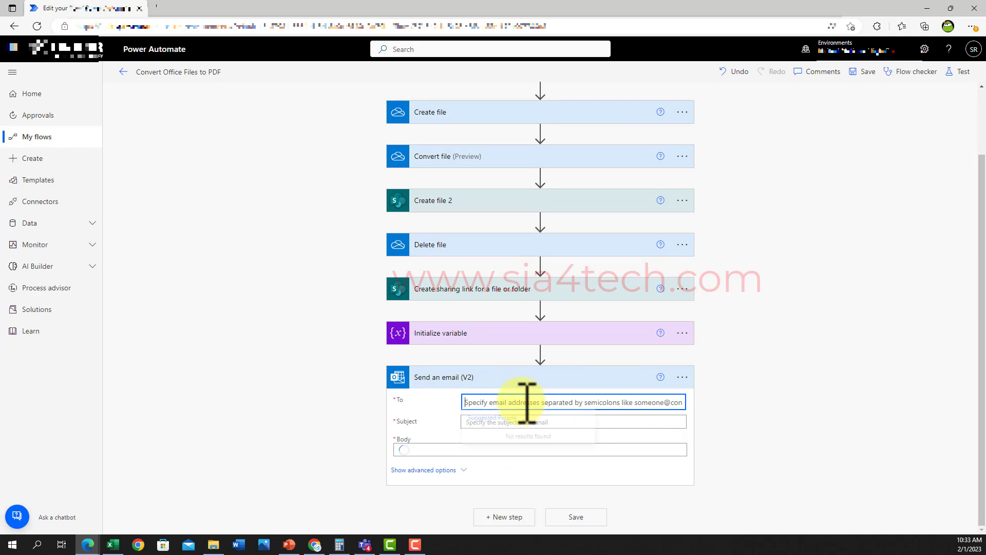
pyautogui.write('siyamand')
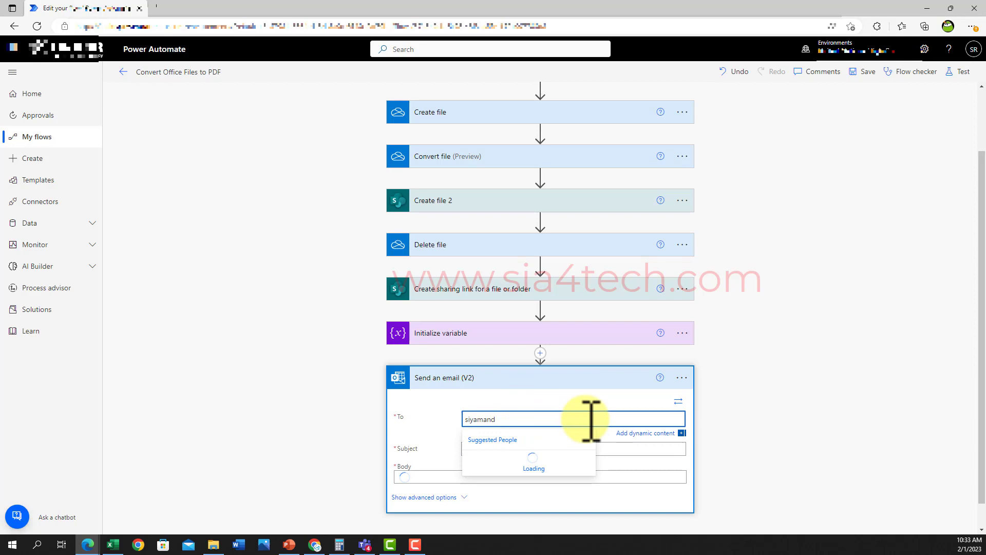
pyautogui.click(513, 458)
# Give the email the subject 'New File has been Uploaded' and the File Link variable as body
pyautogui.click(507, 448)
pyautogui.write('New File has been ')
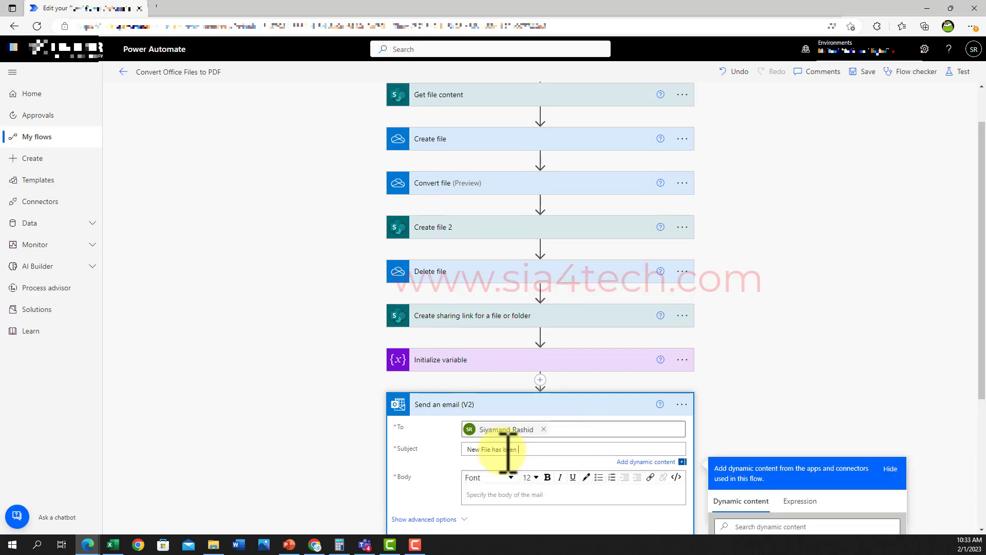
pyautogui.write('Uploaded')
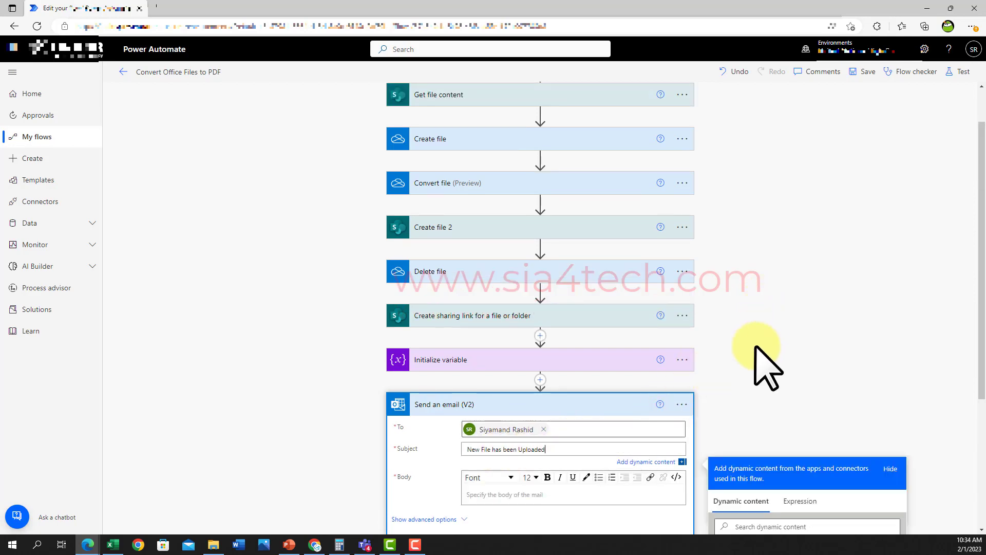
pyautogui.scroll(-4, 763, 365)
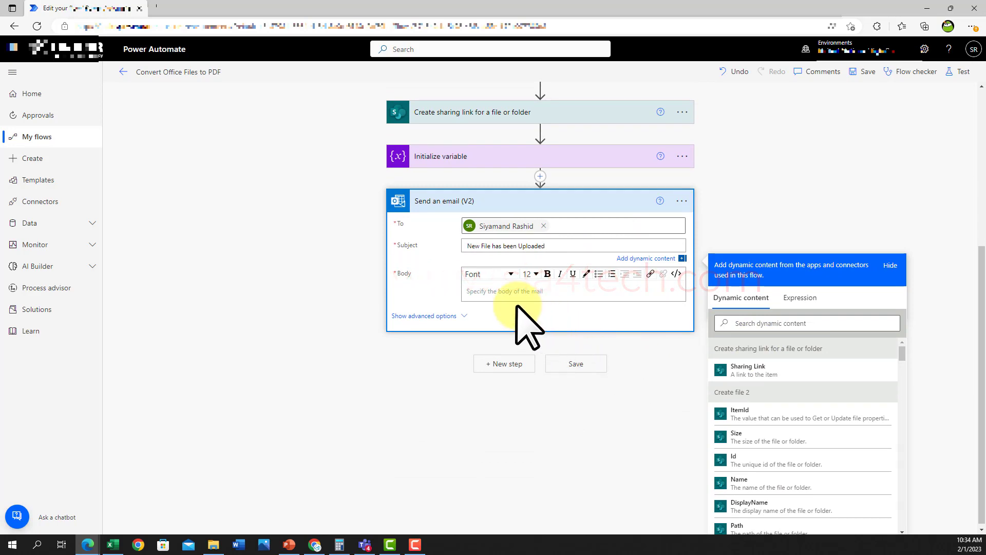
pyautogui.click(506, 290)
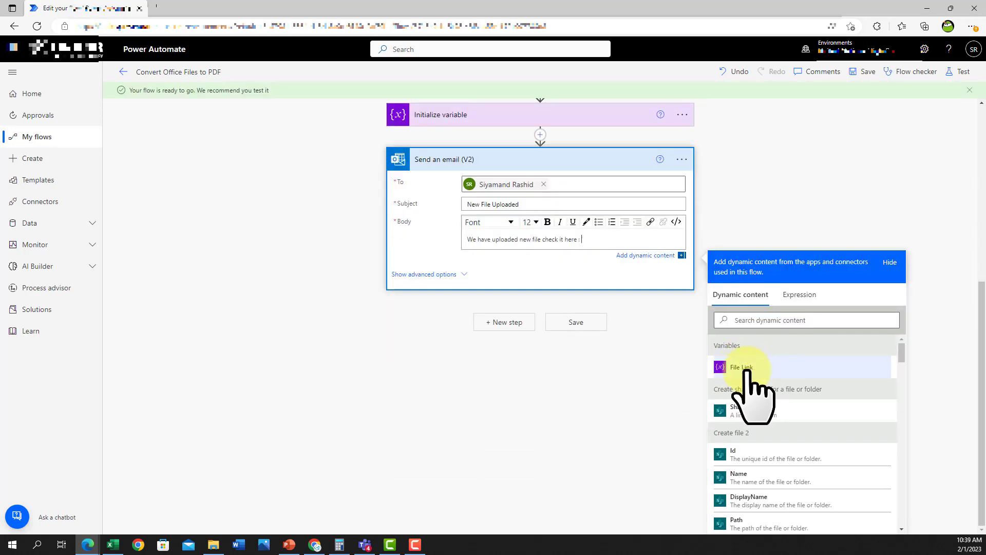
pyautogui.click(742, 368)
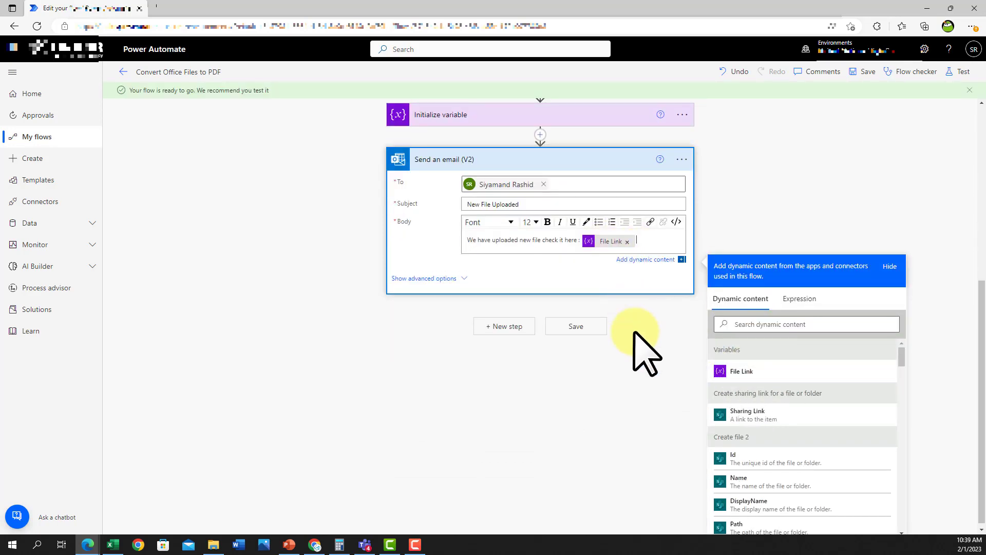
# Save the flow and start a manual test run
pyautogui.click(573, 325)
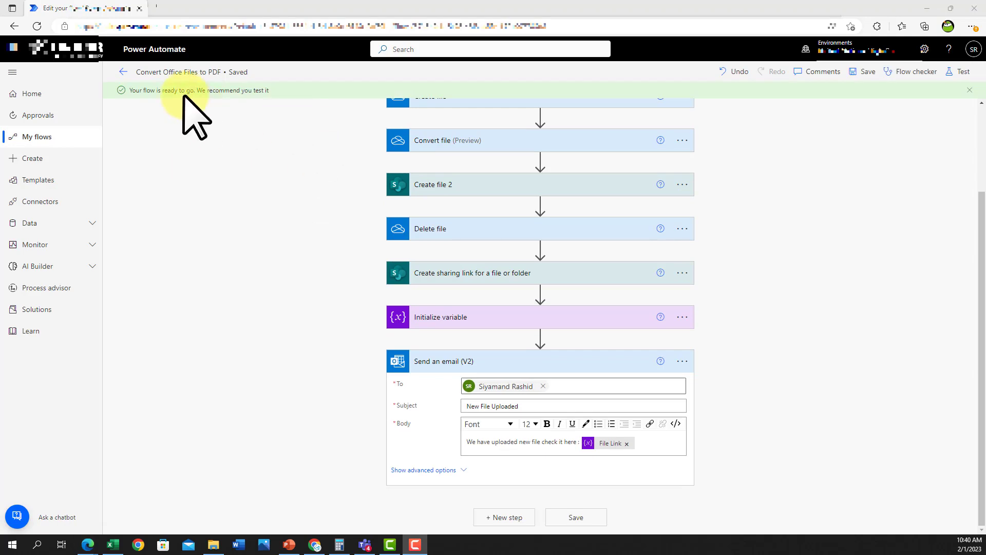
pyautogui.moveTo(206, 90); pyautogui.dragTo(269, 91)
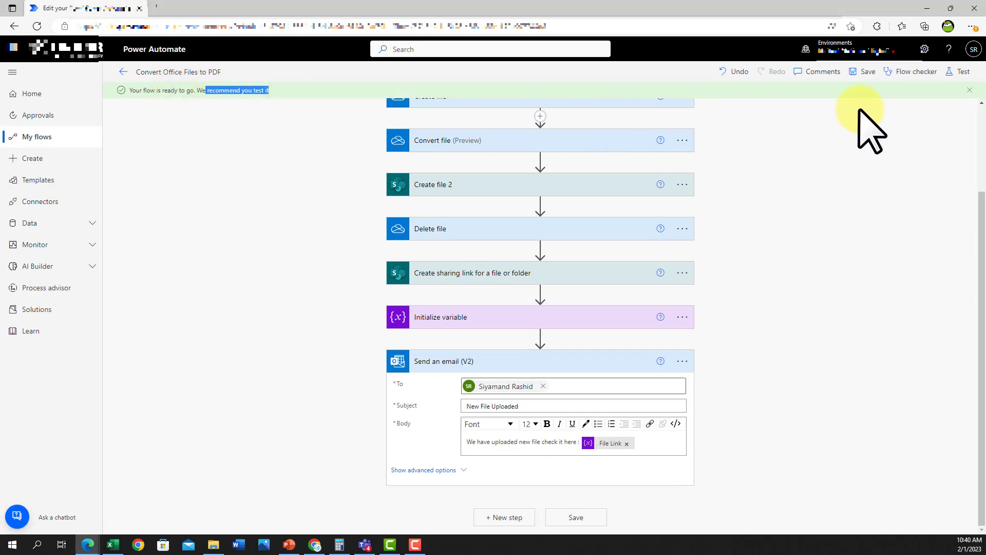
pyautogui.click(958, 71)
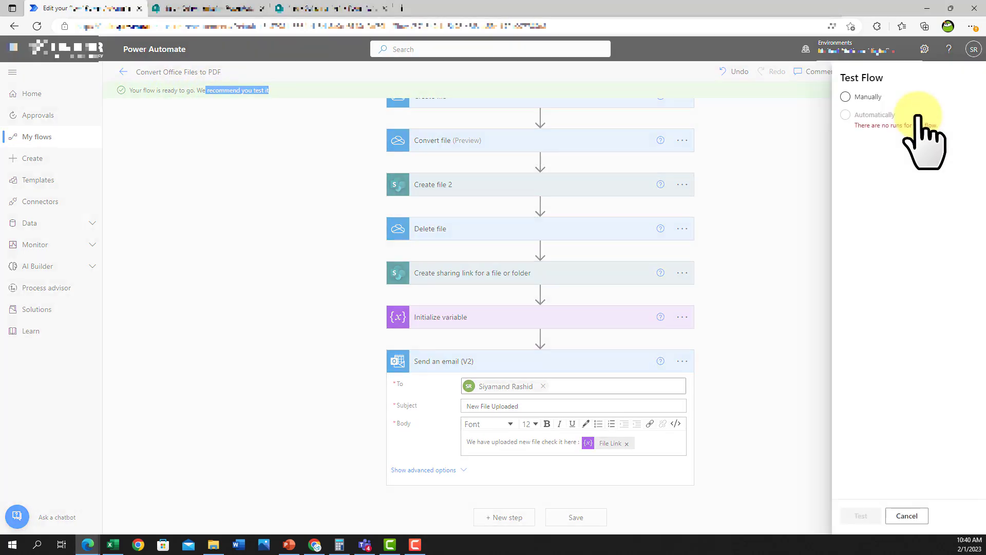
pyautogui.click(840, 515)
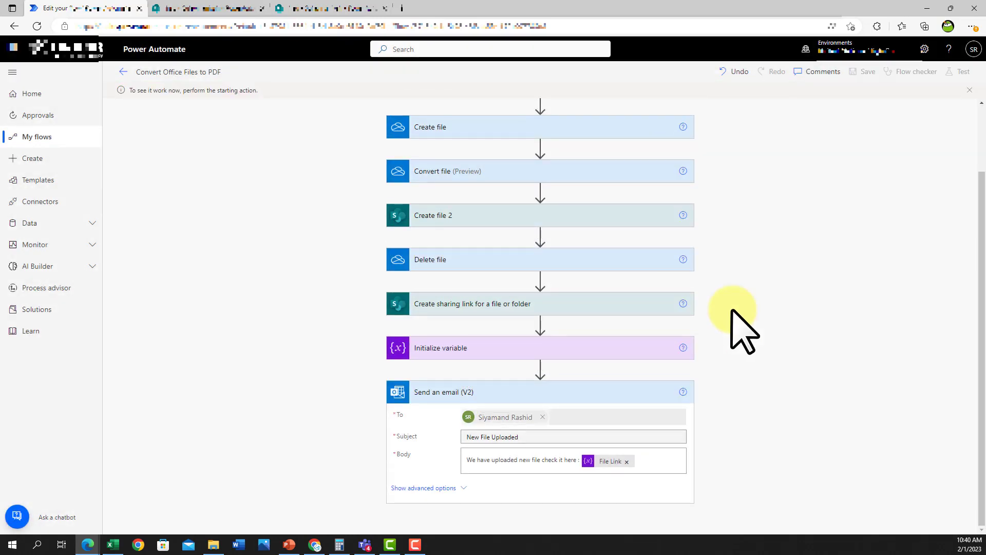
pyautogui.click(311, 8)
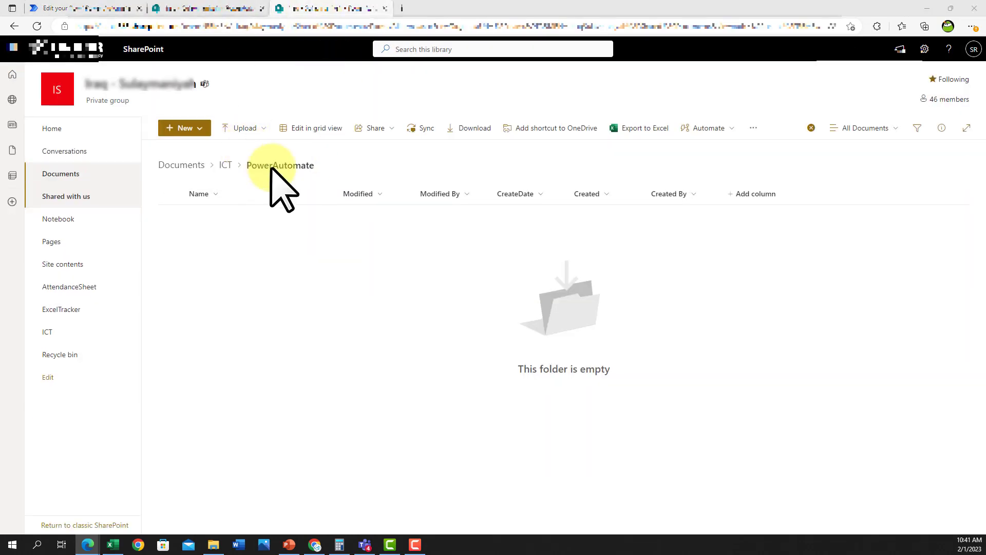
# Upload an Office file to PowerAutomate, check the run, and refresh PowerAutomate-PDF to find New Laptops.pdf
pyautogui.click(310, 245)
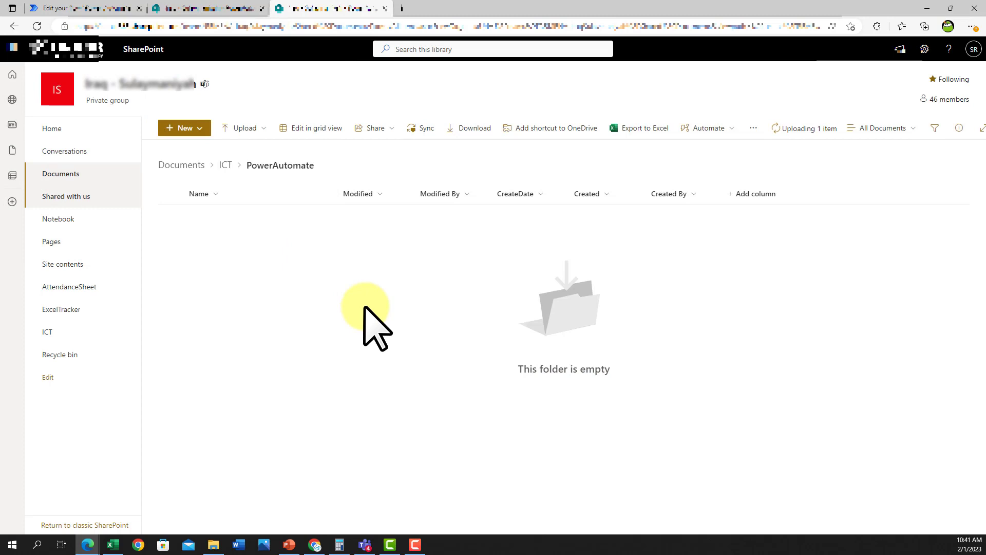
pyautogui.click(107, 11)
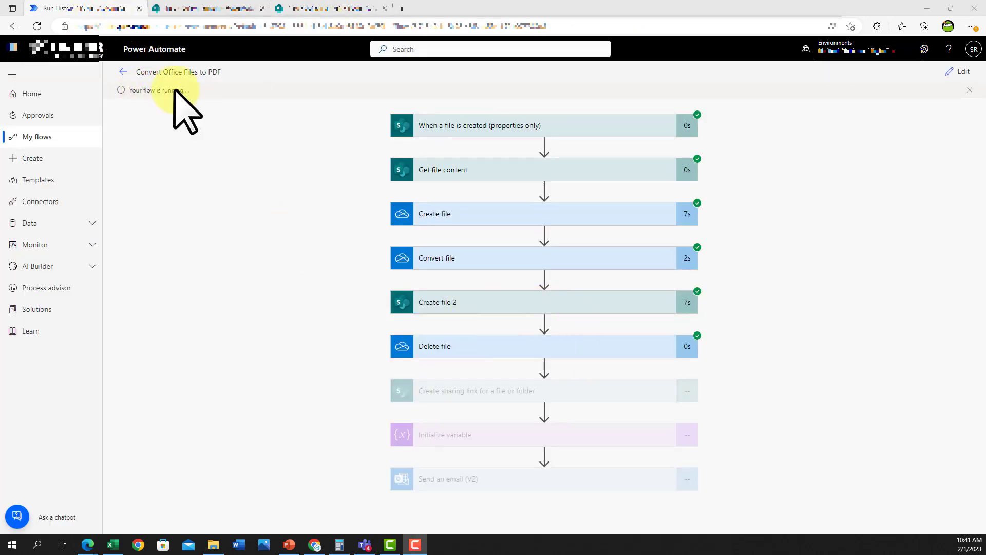
pyautogui.hotkey('ctrl', 'Tab')
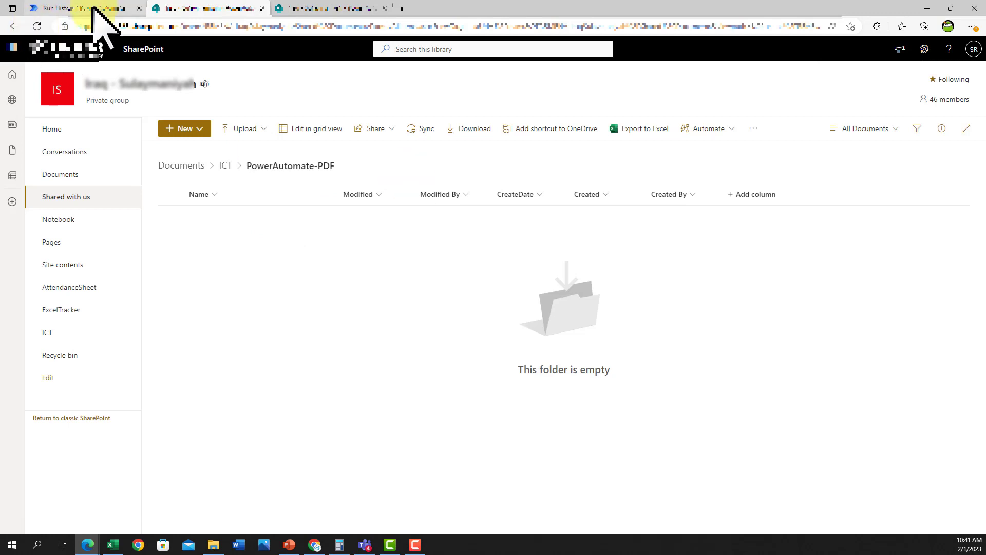
pyautogui.press('F5')
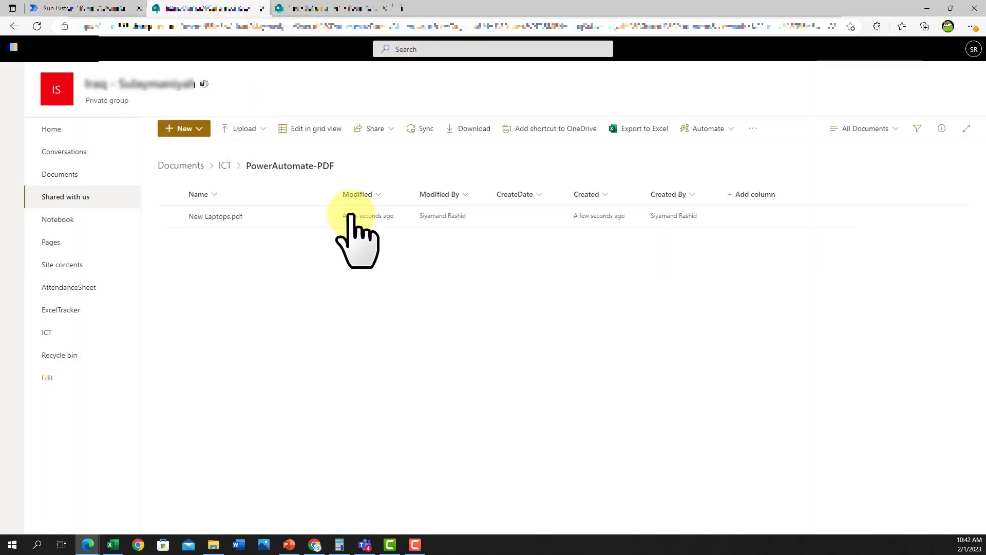
pyautogui.hotkey('alt', 'Tab')
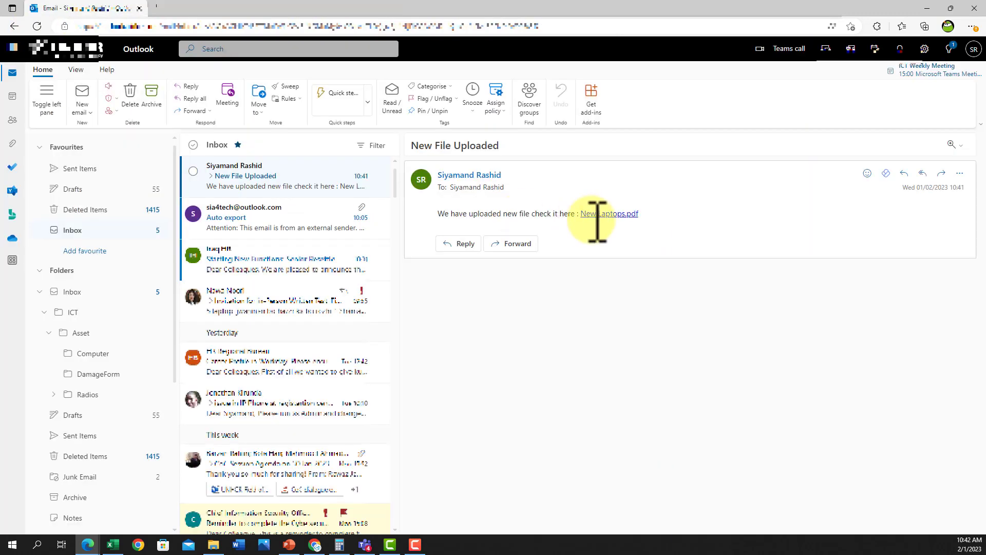